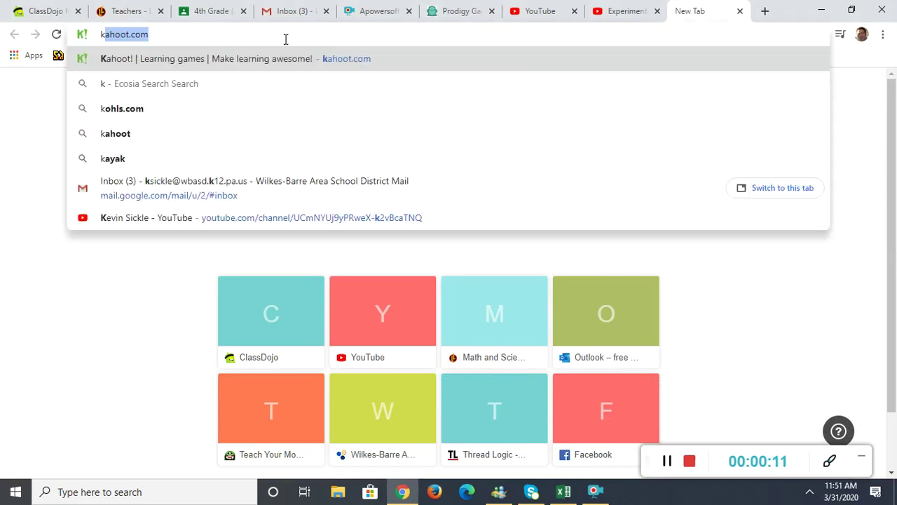
- Open kahoot.com and start signing up for a Teacher account with School as the workplace
{"action": "key", "text": "Return"}
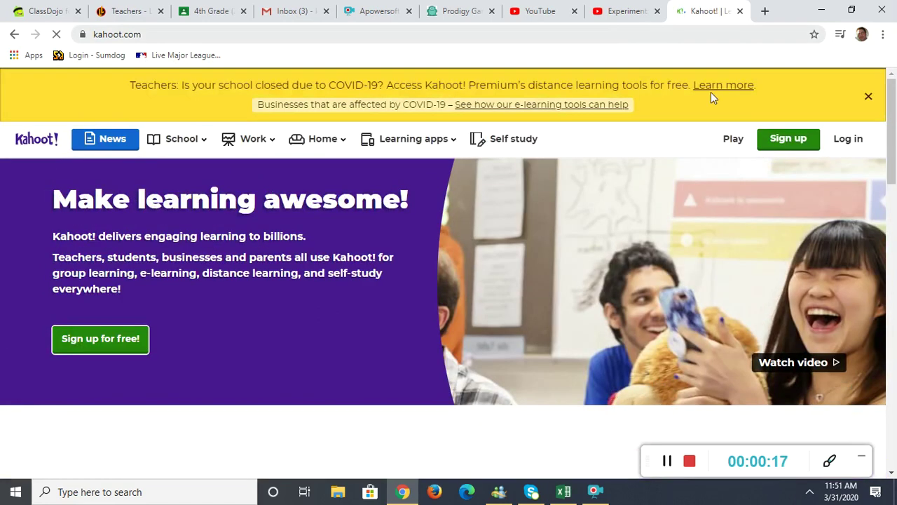
{"action": "left_click", "coordinate": [790, 139]}
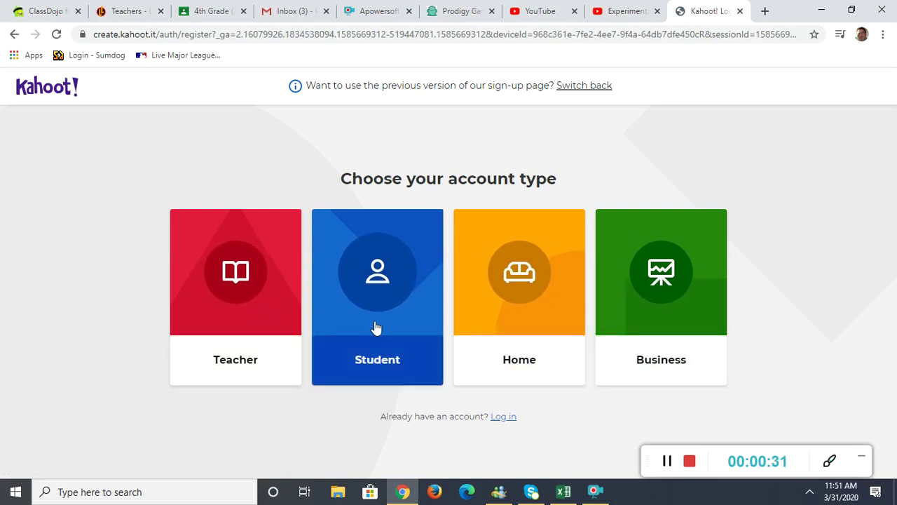
{"action": "left_click", "coordinate": [222, 342]}
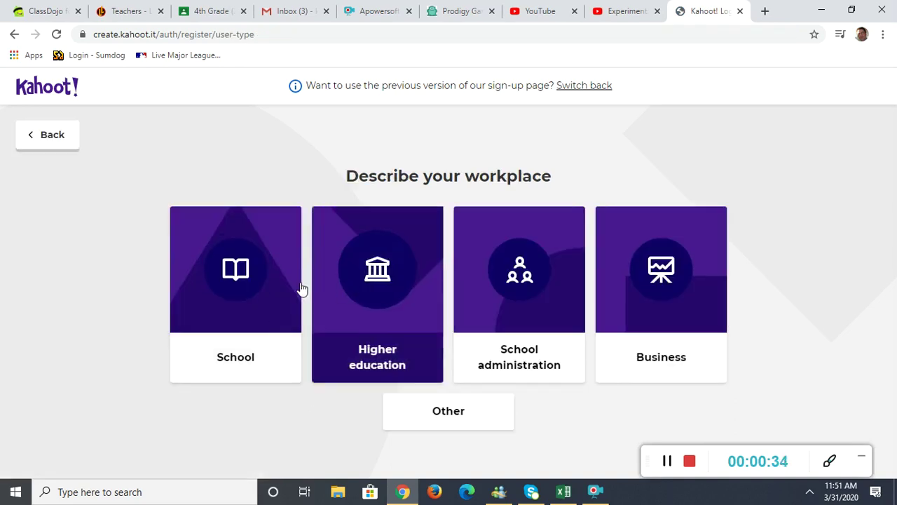
{"action": "left_click", "coordinate": [248, 295]}
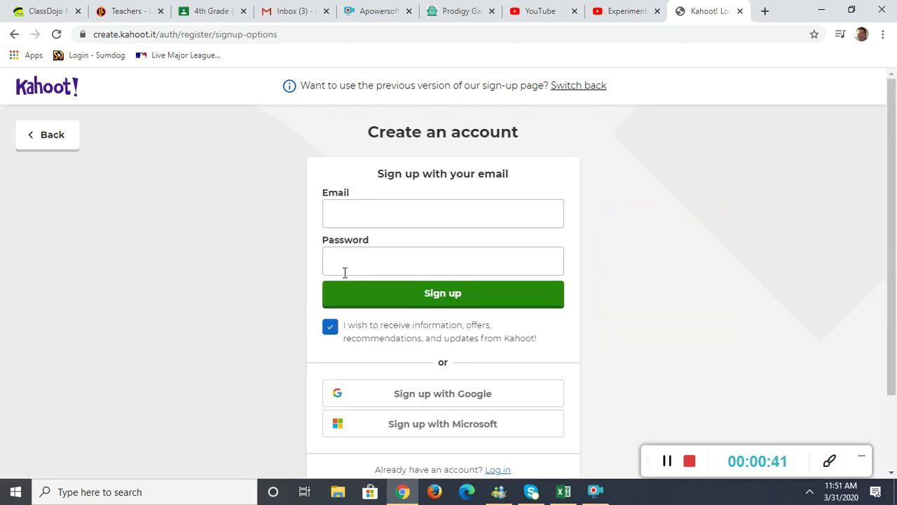
- Return to the account type choice and select a Student account instead
{"action": "left_click", "coordinate": [12, 39]}
{"action": "left_click", "coordinate": [12, 39]}
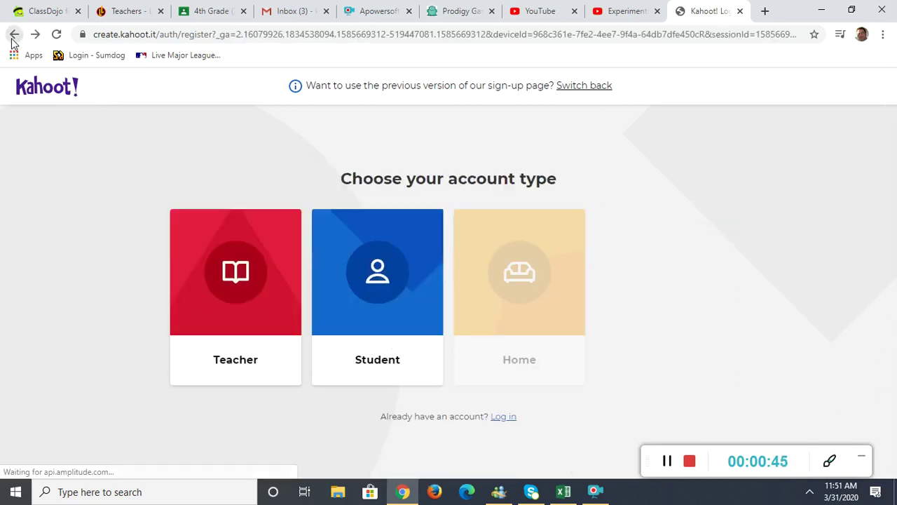
{"action": "left_click", "coordinate": [363, 263]}
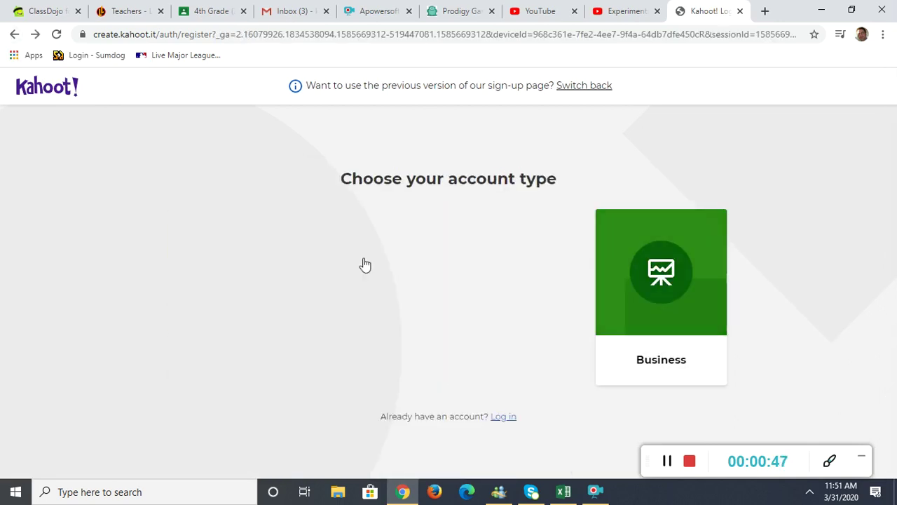
- Fill in the month, day and year of the student's date of birth and continue to the username form
{"action": "left_click", "coordinate": [378, 309]}
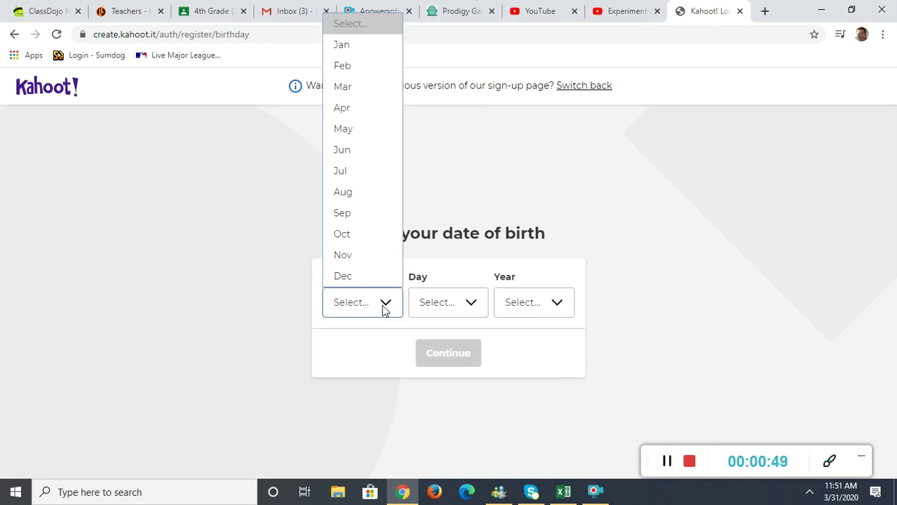
{"action": "left_click", "coordinate": [376, 283]}
{"action": "left_click", "coordinate": [474, 307]}
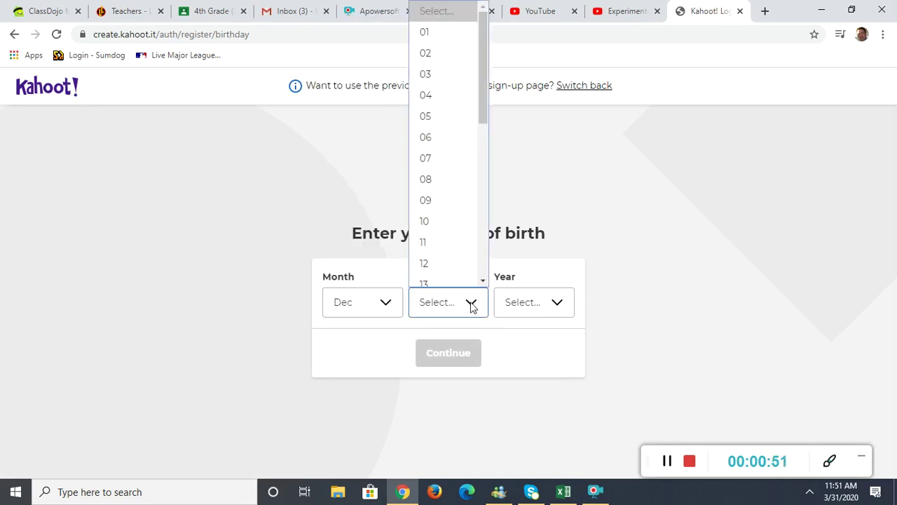
{"action": "left_click", "coordinate": [363, 313]}
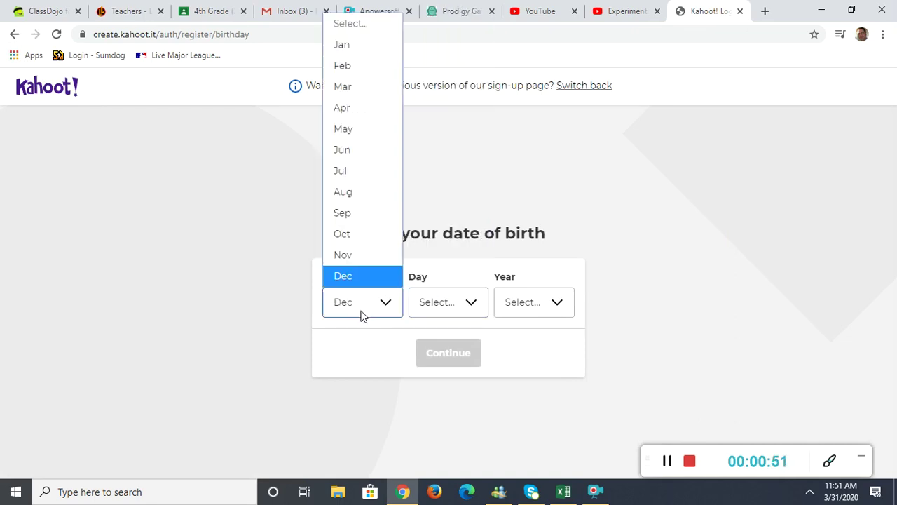
{"action": "left_click", "coordinate": [356, 200]}
{"action": "left_click", "coordinate": [475, 311]}
{"action": "scroll", "coordinate": [445, 226], "scroll_direction": "down", "scroll_amount": 5}
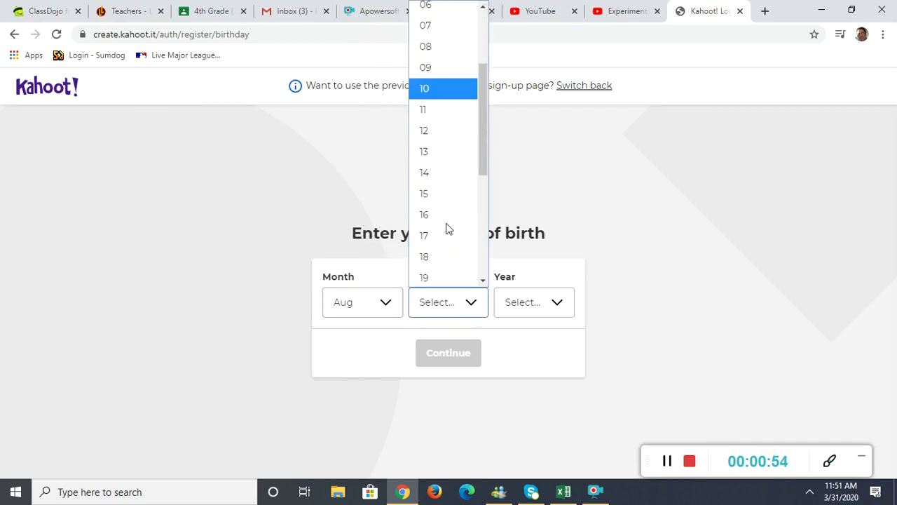
{"action": "left_click", "coordinate": [442, 152]}
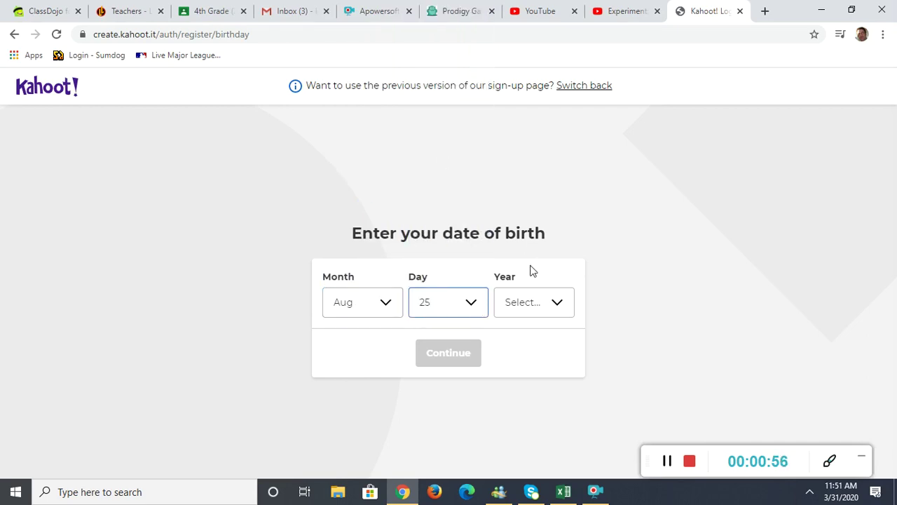
{"action": "left_click", "coordinate": [526, 302]}
{"action": "scroll", "coordinate": [528, 290], "scroll_direction": "down", "scroll_amount": 1}
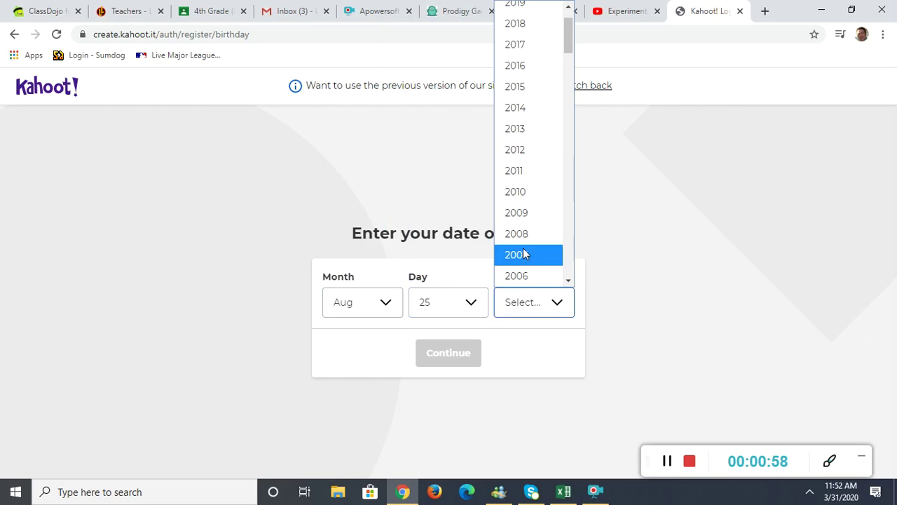
{"action": "left_click", "coordinate": [522, 192]}
{"action": "left_click", "coordinate": [448, 354]}
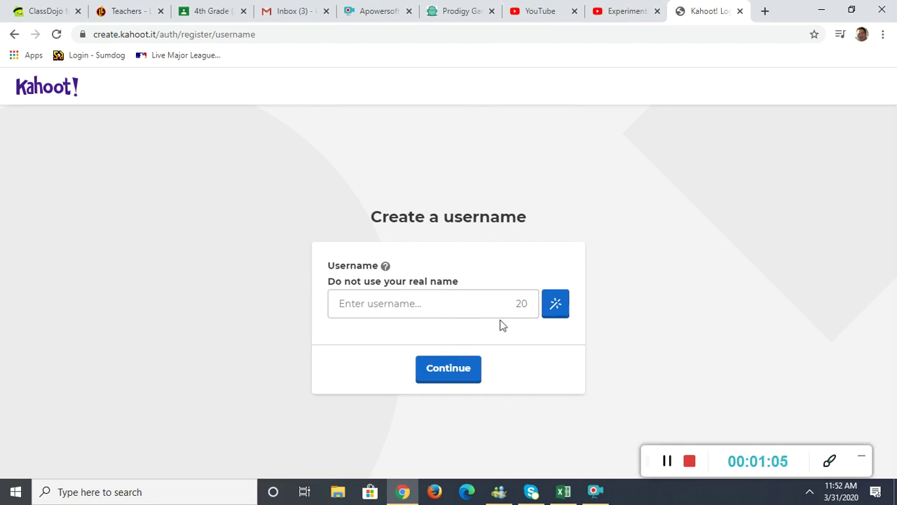
- Leave the sign-up for the Kahoot home page and open the Play page with its Game PIN field
{"action": "left_click", "coordinate": [14, 35]}
{"action": "left_click", "coordinate": [14, 35]}
{"action": "left_click", "coordinate": [14, 35]}
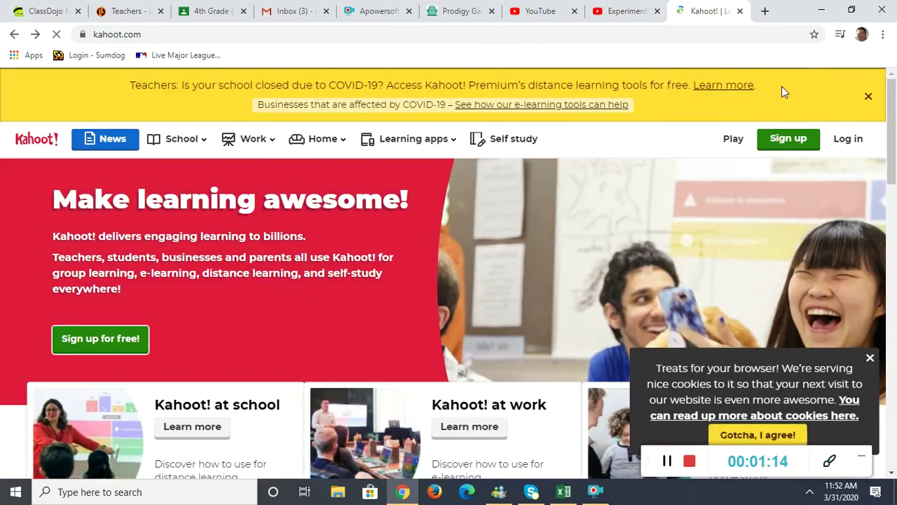
{"action": "left_click", "coordinate": [733, 139]}
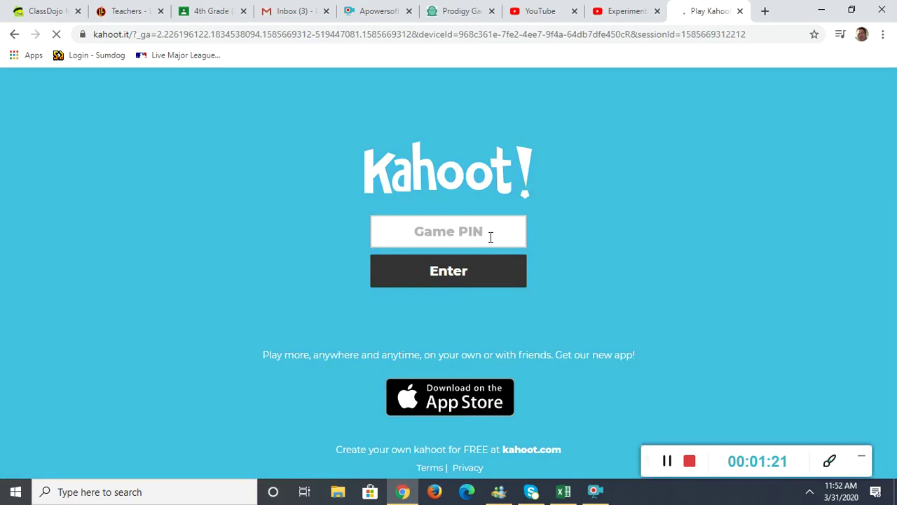
{"action": "left_click", "coordinate": [491, 235]}
{"action": "left_click", "coordinate": [646, 239]}
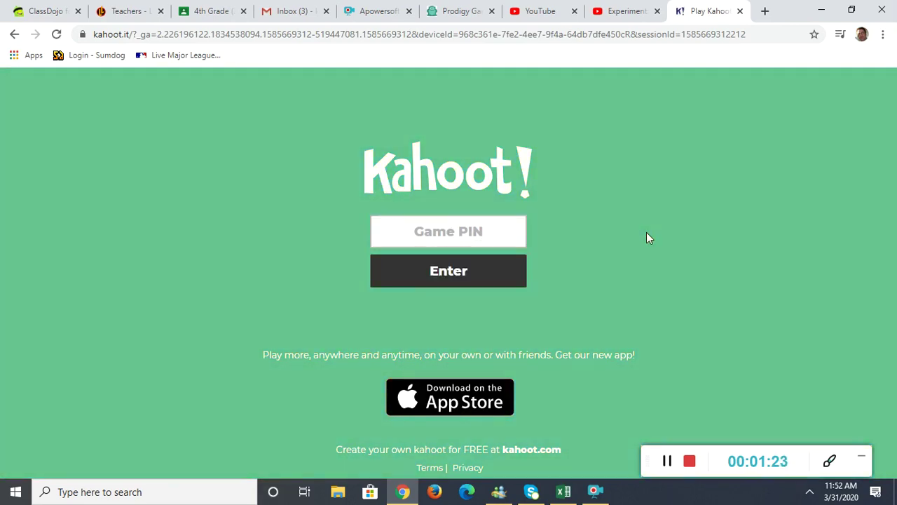
{"action": "left_click", "coordinate": [442, 227]}
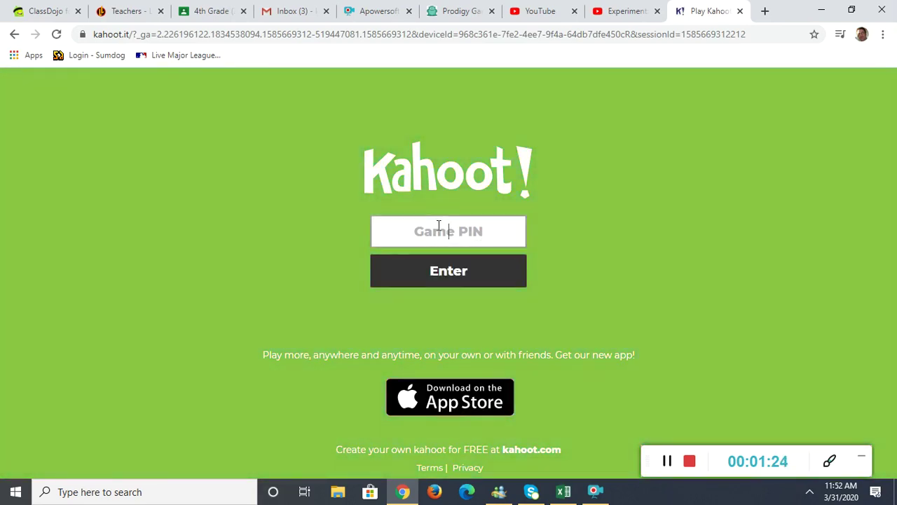
{"action": "left_click", "coordinate": [653, 204]}
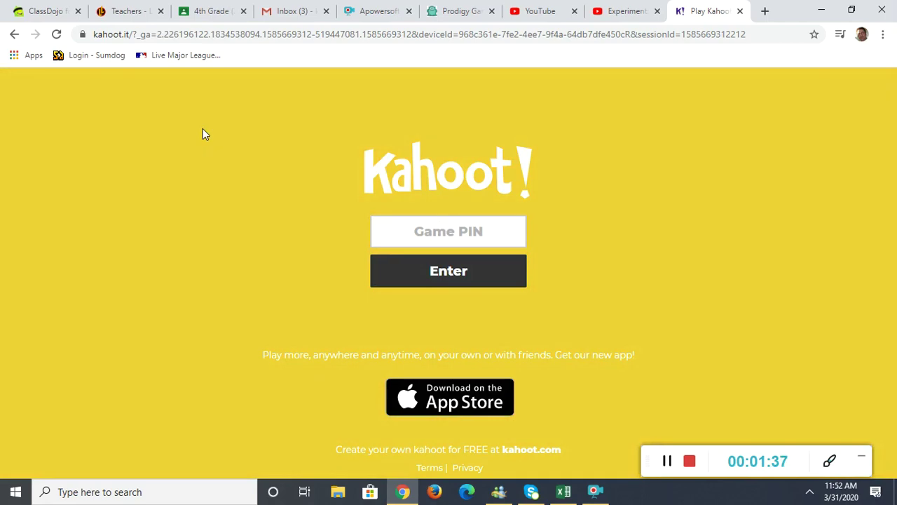
- Return to the Kahoot home page and log in with Google using the teacher's school account
{"action": "left_click", "coordinate": [10, 36]}
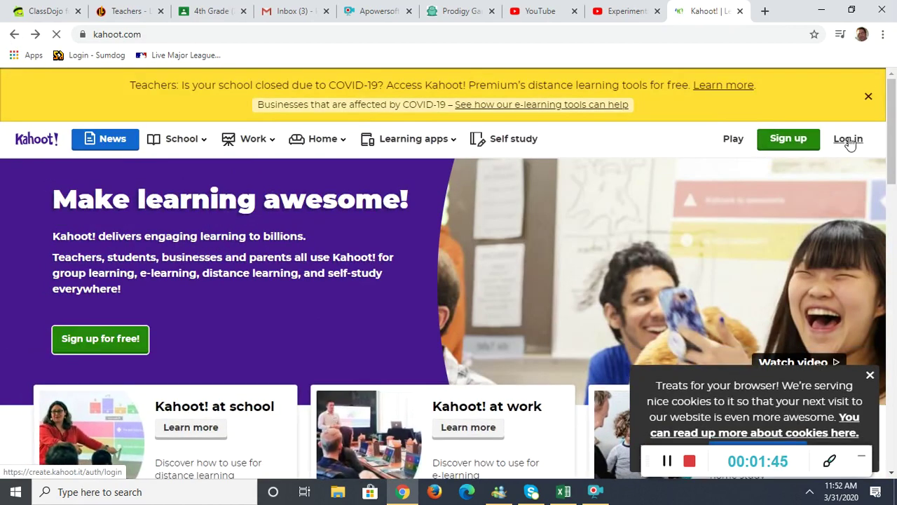
{"action": "left_click", "coordinate": [847, 140]}
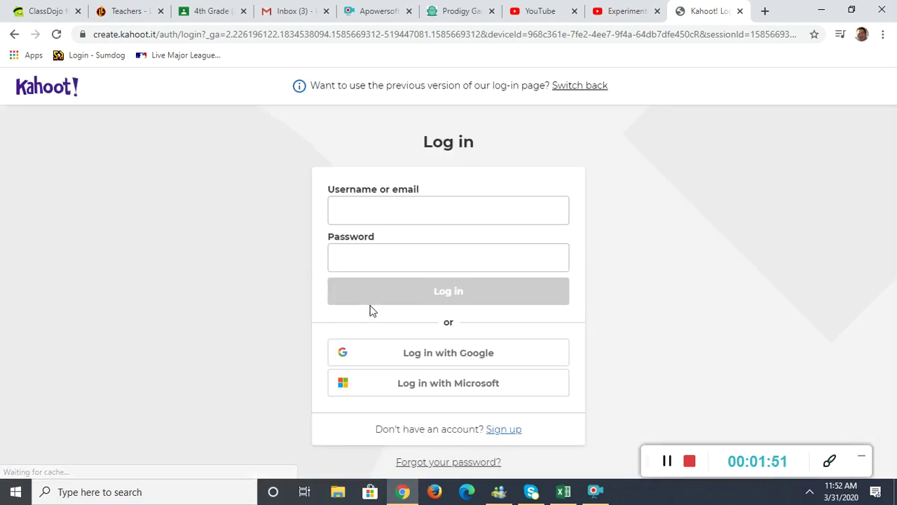
{"action": "left_click", "coordinate": [451, 358]}
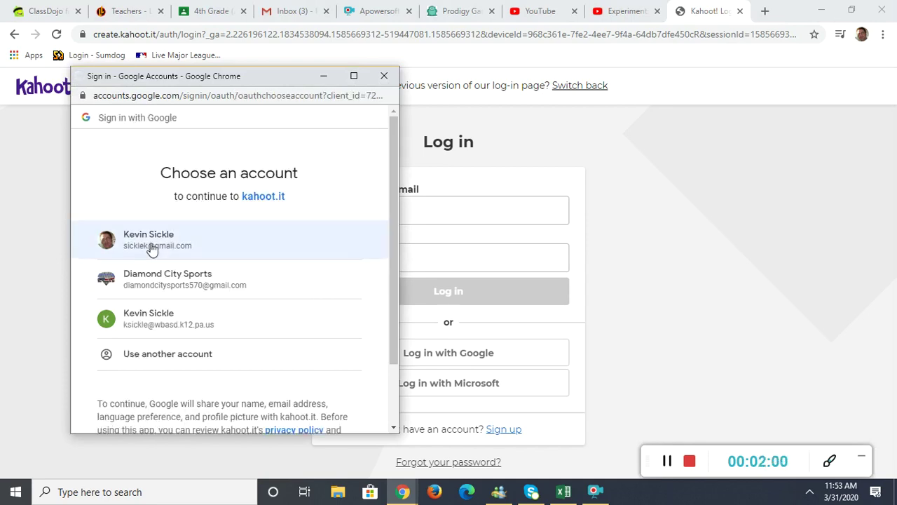
{"action": "left_click", "coordinate": [167, 327]}
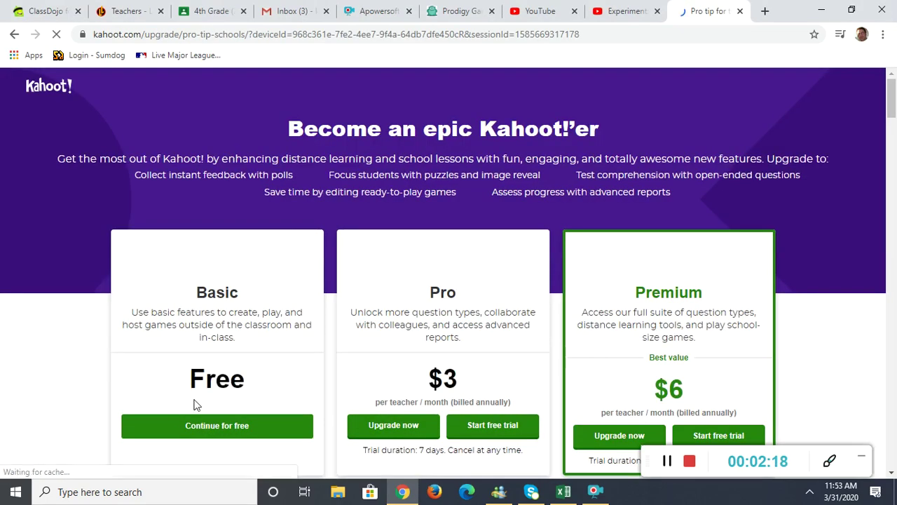
- Dismiss the cookie notice on the upgrade page and continue with the free Basic plan
{"action": "left_click", "coordinate": [182, 420]}
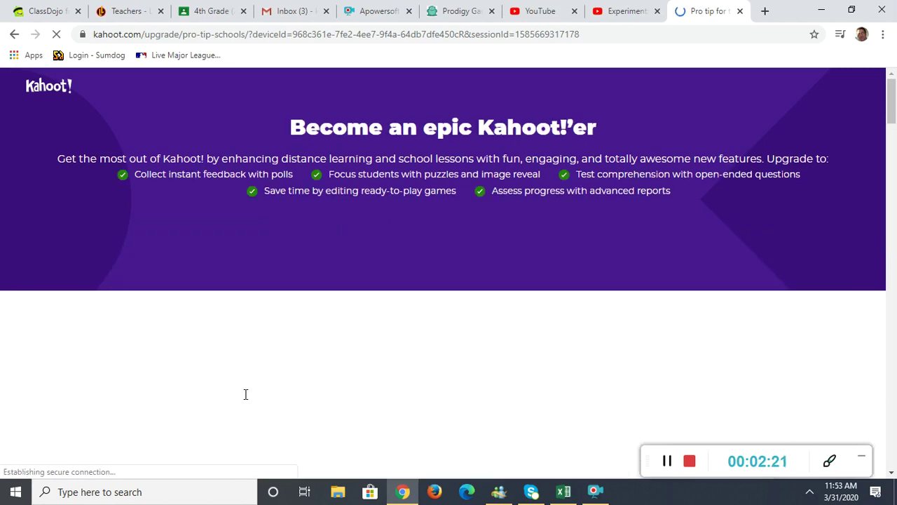
{"action": "scroll", "coordinate": [246, 394], "scroll_direction": "down", "scroll_amount": 2}
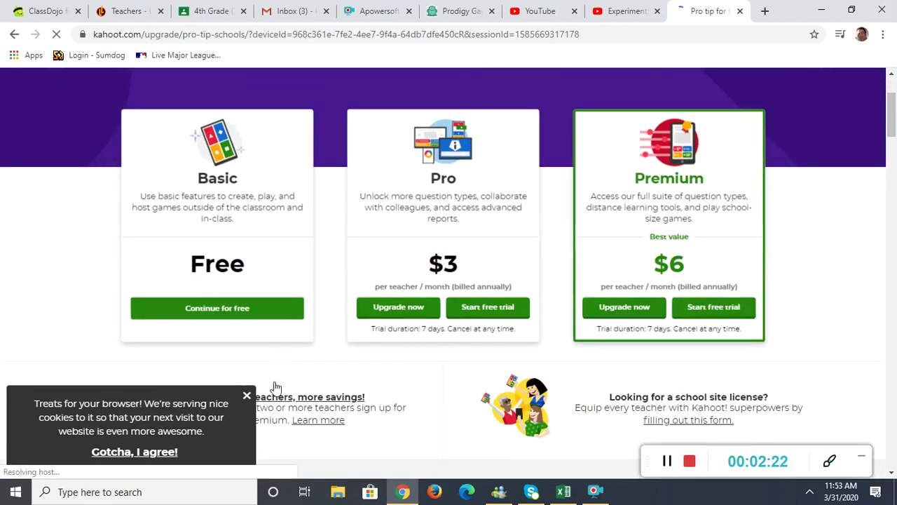
{"action": "left_click", "coordinate": [246, 396]}
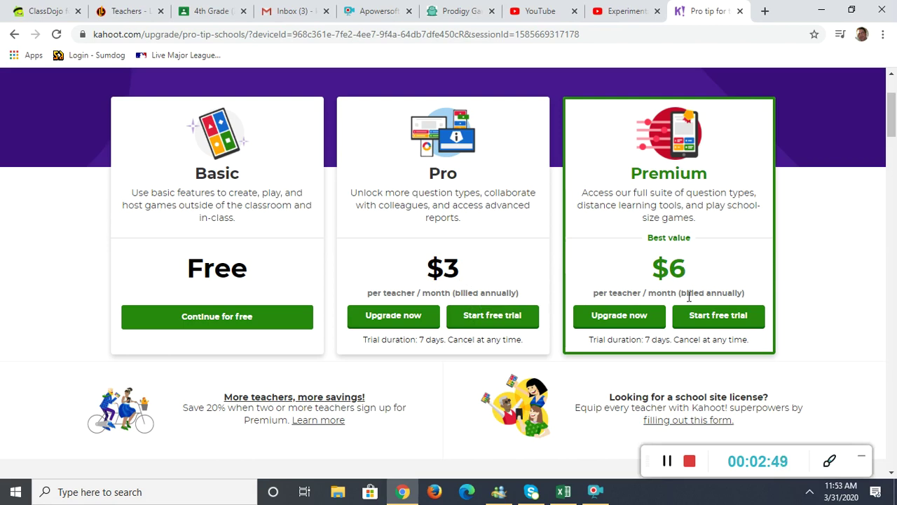
{"action": "left_click", "coordinate": [204, 319]}
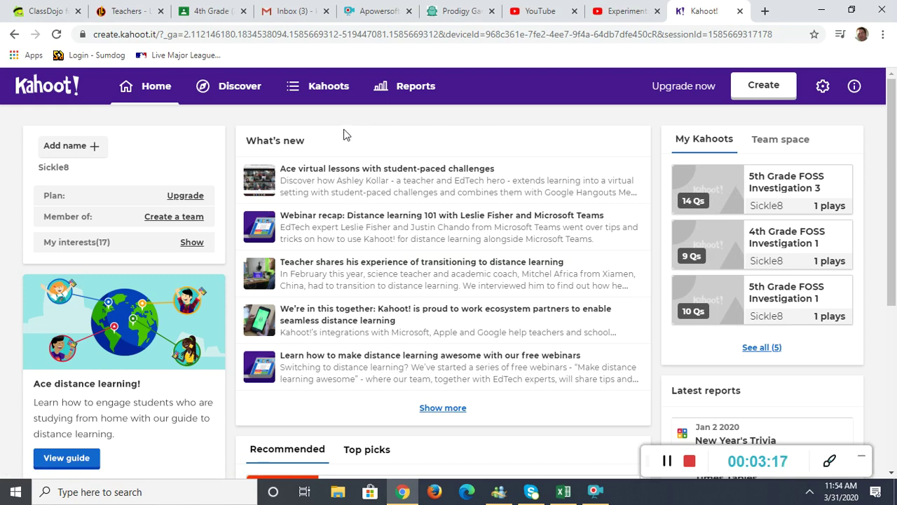
- Search the Discover page for multiplication kahoots using the suggested term Multiplication Facts
{"action": "left_click", "coordinate": [244, 94]}
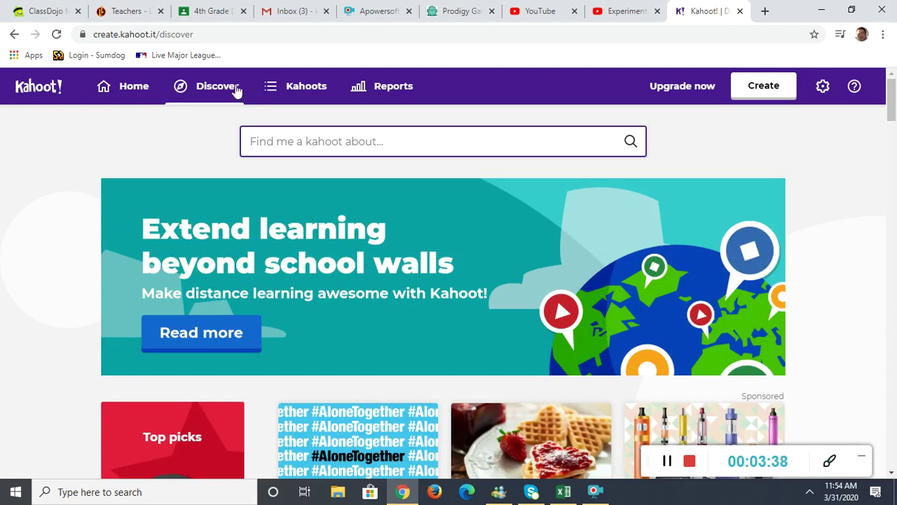
{"action": "left_click", "coordinate": [422, 144]}
{"action": "type", "text": "m"}
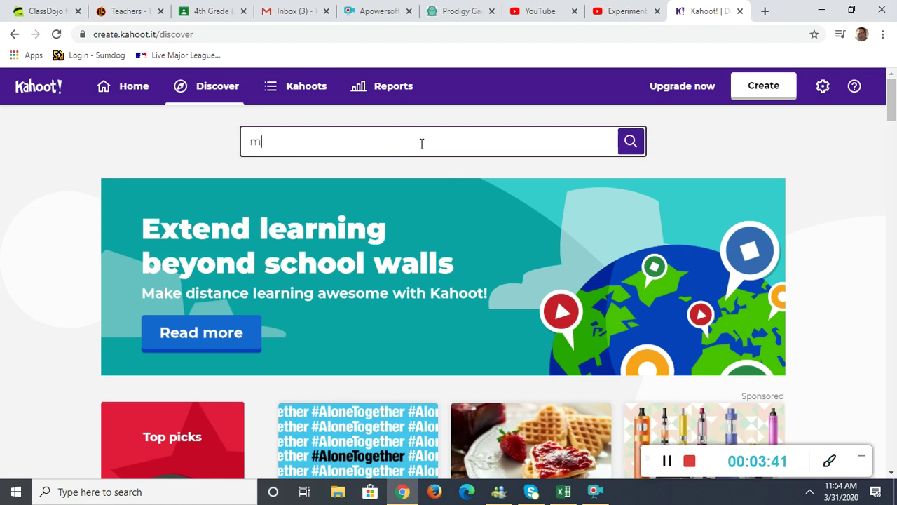
{"action": "type", "text": "ultiplication"}
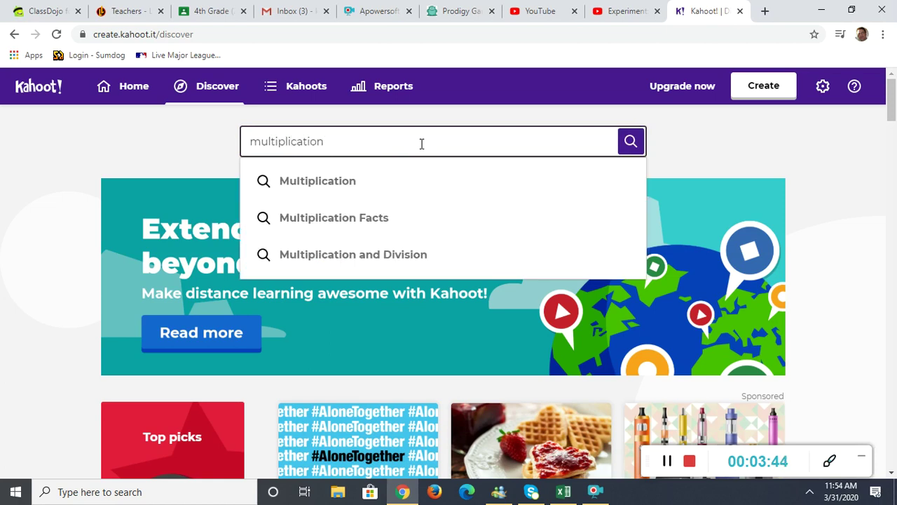
{"action": "left_click", "coordinate": [347, 222]}
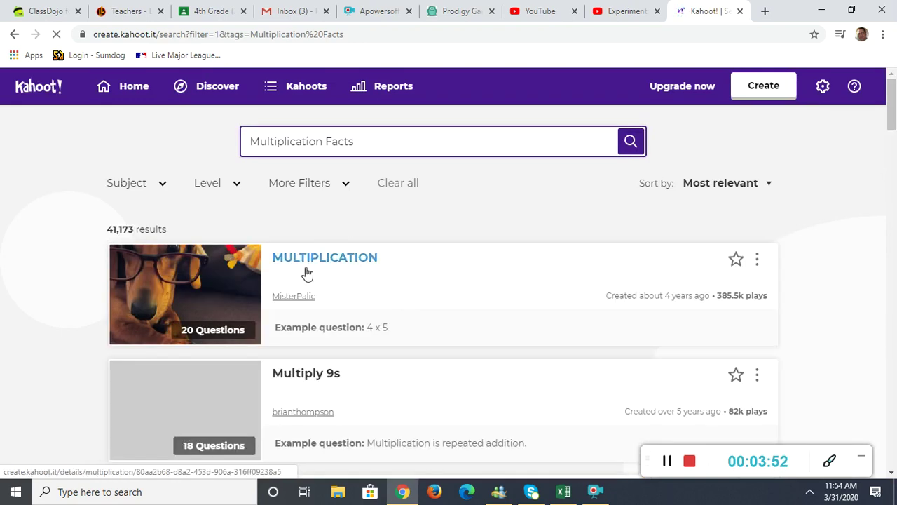
- Open the 20-question MULTIPLICATION kahoot and launch it as a live game with the Teach option
{"action": "left_click", "coordinate": [310, 268]}
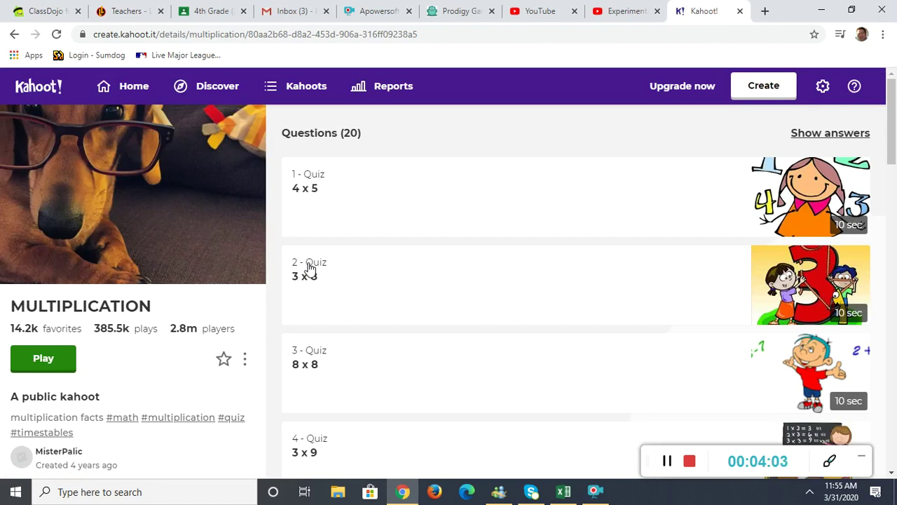
{"action": "left_click", "coordinate": [45, 361]}
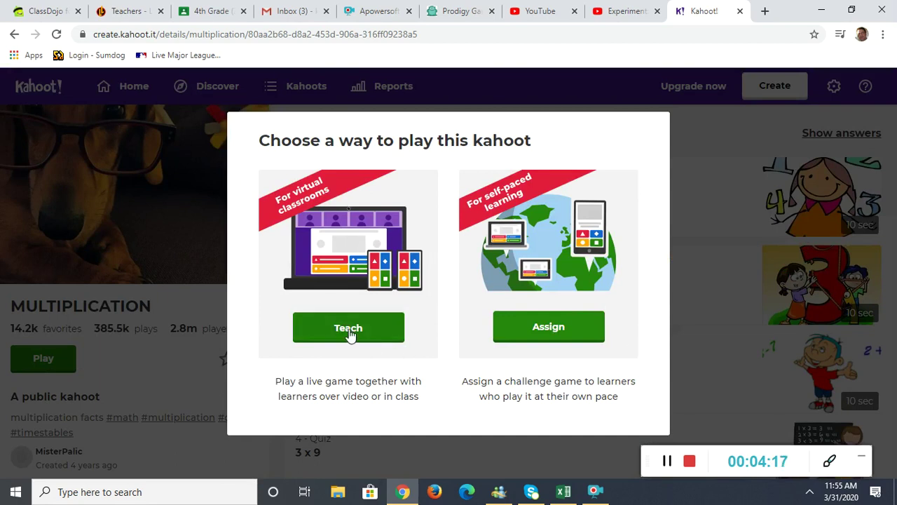
{"action": "left_click", "coordinate": [537, 334]}
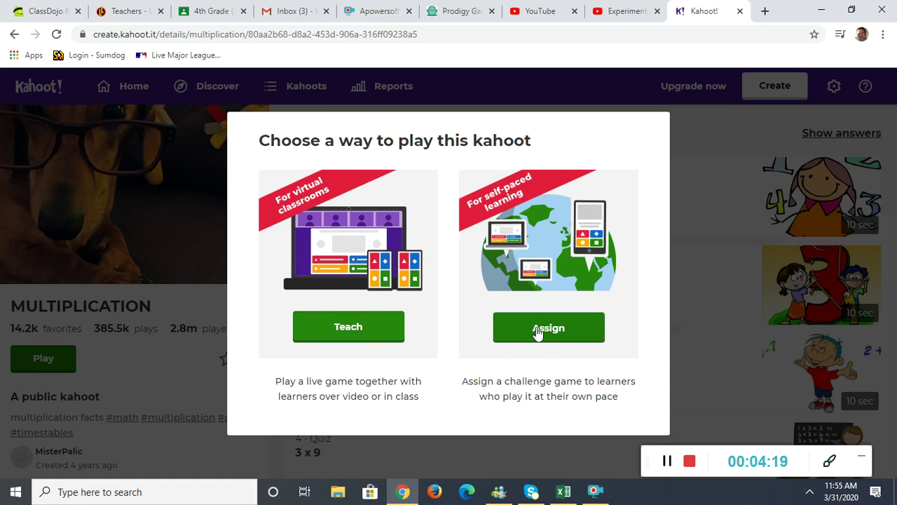
{"action": "left_click", "coordinate": [356, 330]}
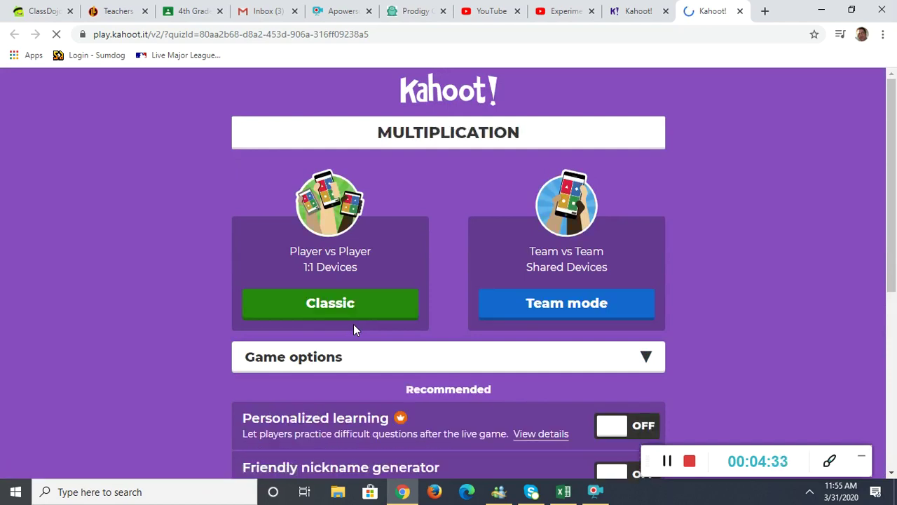
{"action": "scroll", "coordinate": [354, 324], "scroll_direction": "down", "scroll_amount": 1}
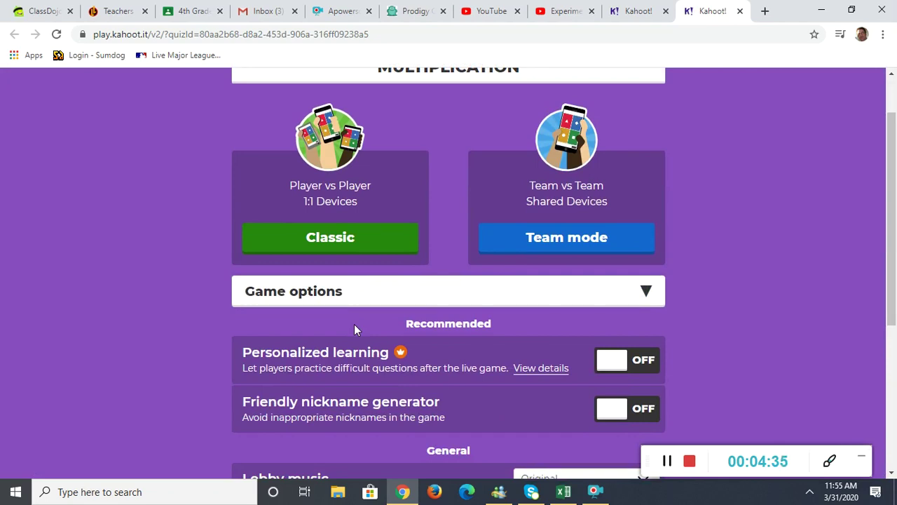
- Open the MULTIPLICATION game lobby in Classic player-vs-player mode to view its join details, and leave the lobby by closing it
{"action": "scroll", "coordinate": [366, 255], "scroll_direction": "up", "scroll_amount": 1}
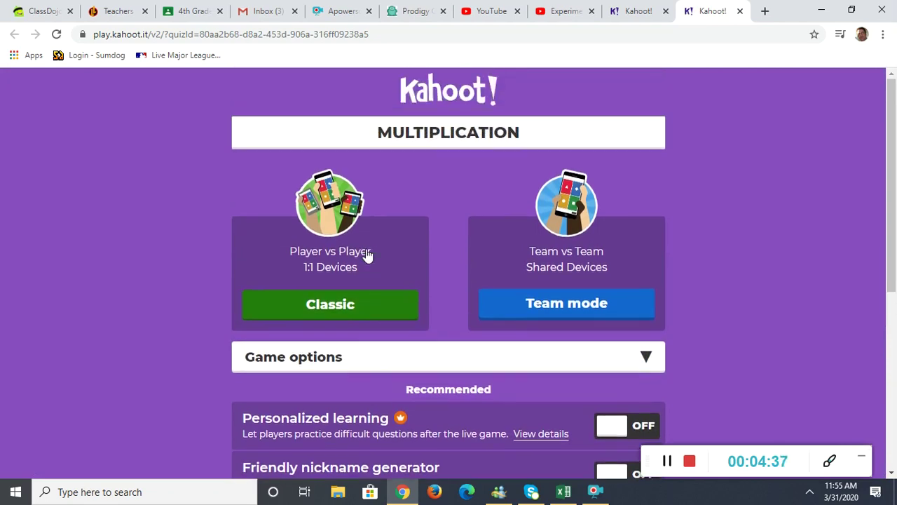
{"action": "left_click", "coordinate": [345, 314]}
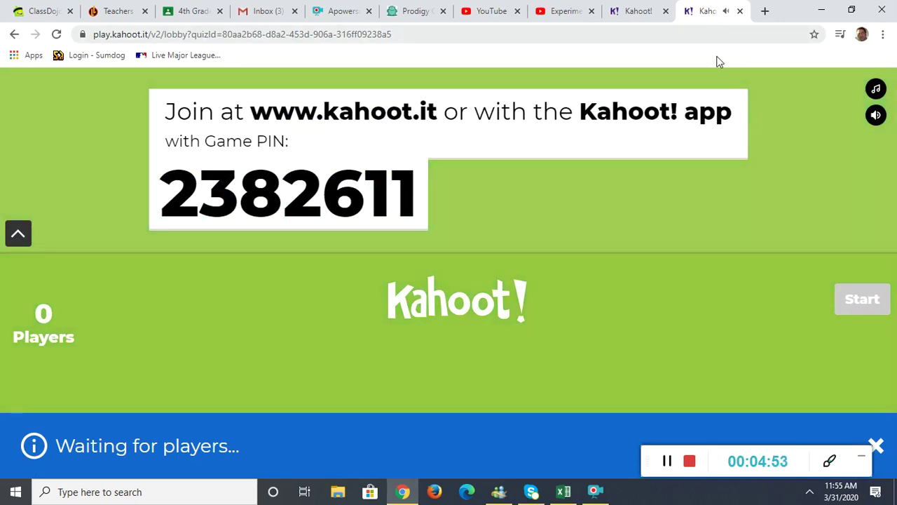
{"action": "left_click", "coordinate": [740, 11]}
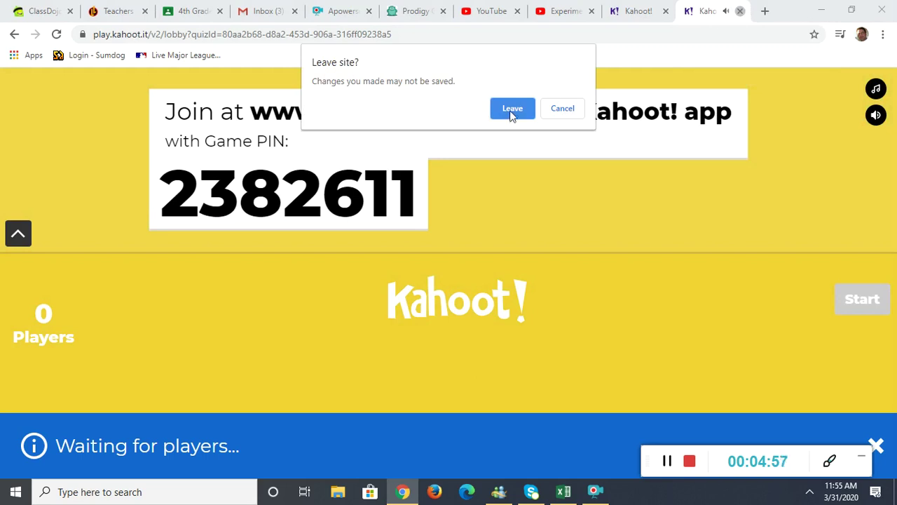
{"action": "left_click", "coordinate": [512, 110]}
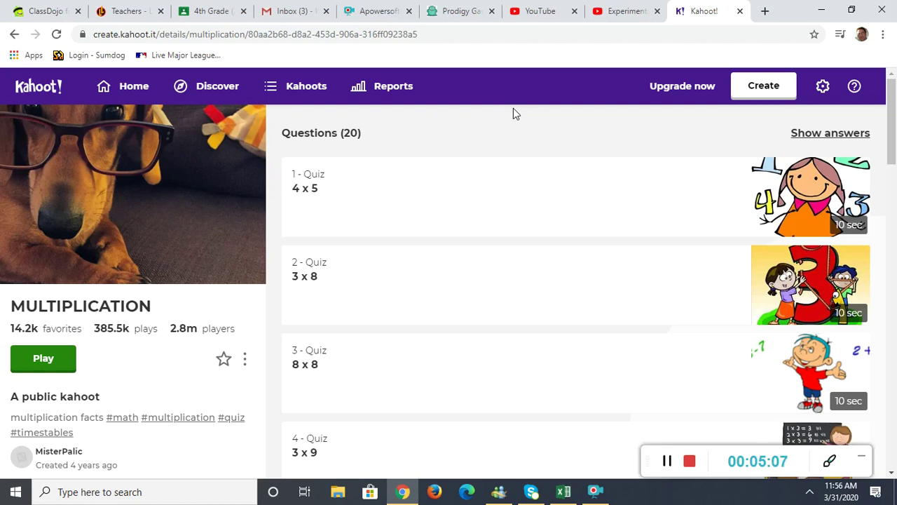
- Relaunch the MULTIPLICATION kahoot with the Teach option and try to turn on Personalized learning, declining the free trial
{"action": "left_click", "coordinate": [61, 368]}
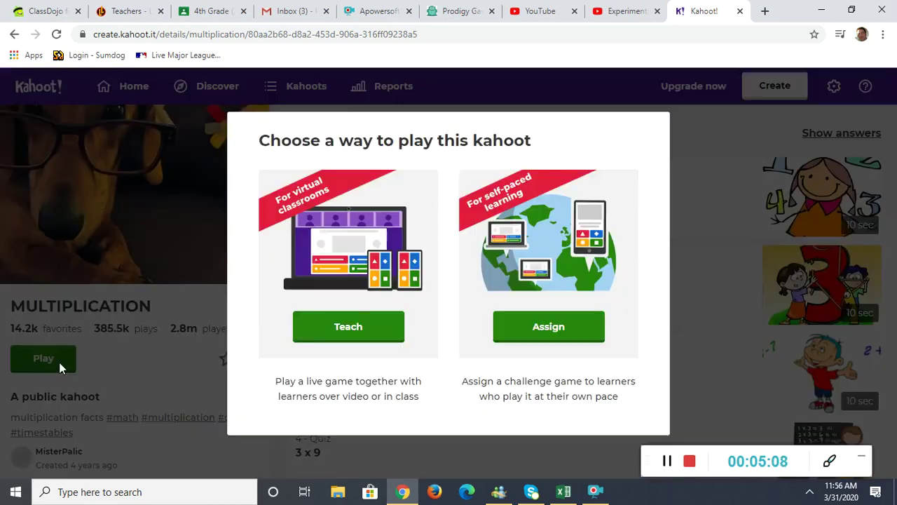
{"action": "left_click", "coordinate": [393, 330]}
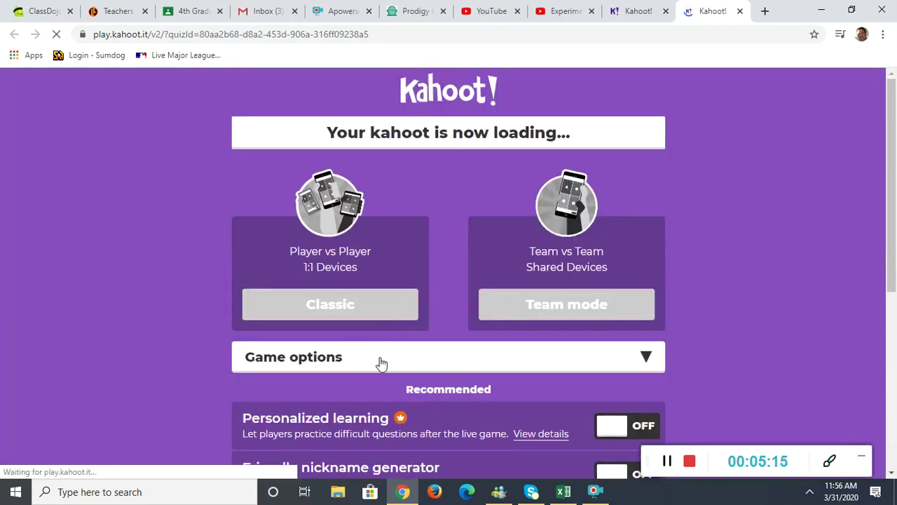
{"action": "scroll", "coordinate": [385, 361], "scroll_direction": "down", "scroll_amount": 2}
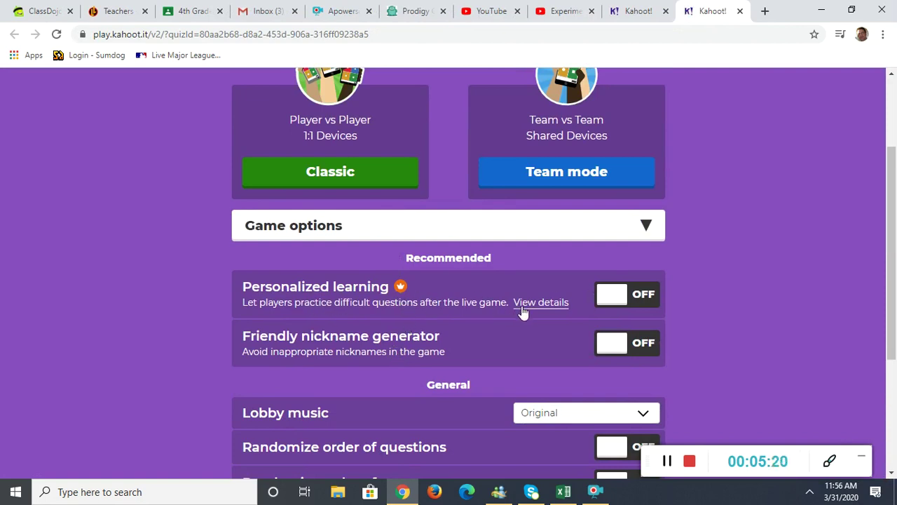
{"action": "left_click", "coordinate": [613, 297]}
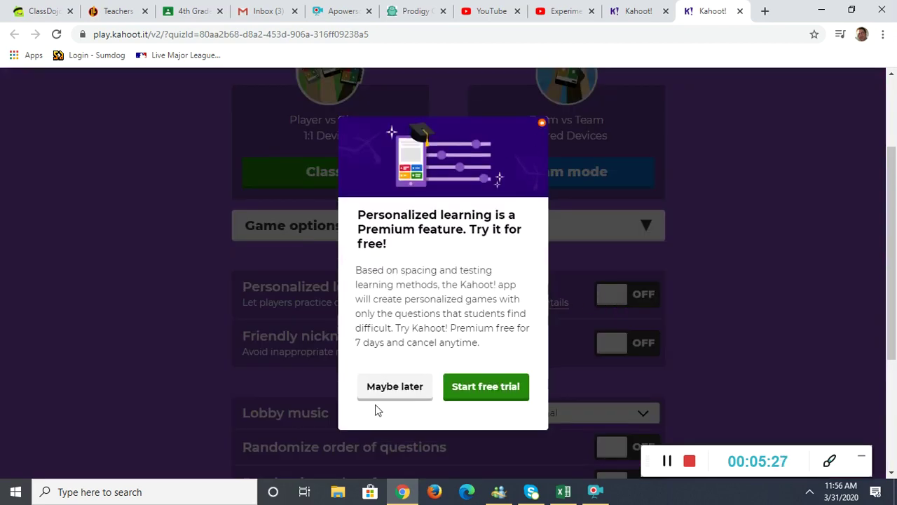
{"action": "left_click", "coordinate": [386, 387]}
- Turn the Friendly nickname generator on and back off in the game options
{"action": "scroll", "coordinate": [386, 387], "scroll_direction": "down", "scroll_amount": 1}
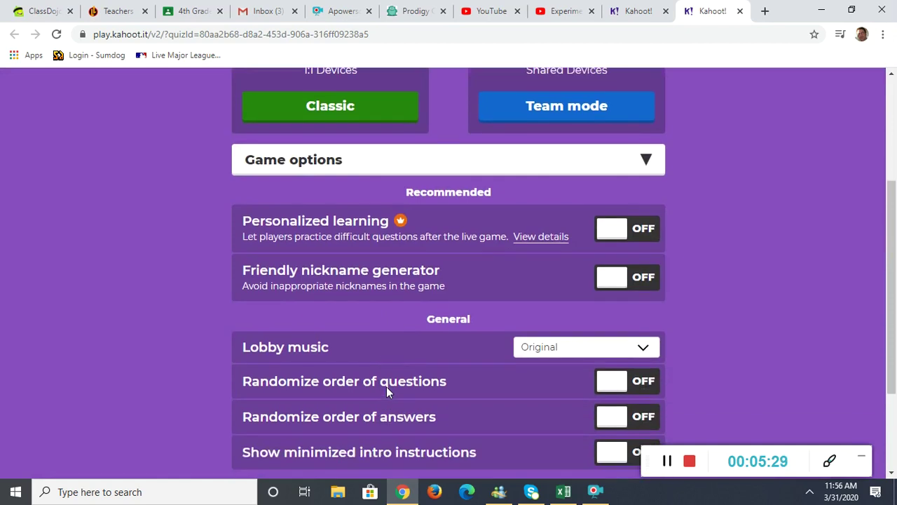
{"action": "left_click", "coordinate": [620, 276]}
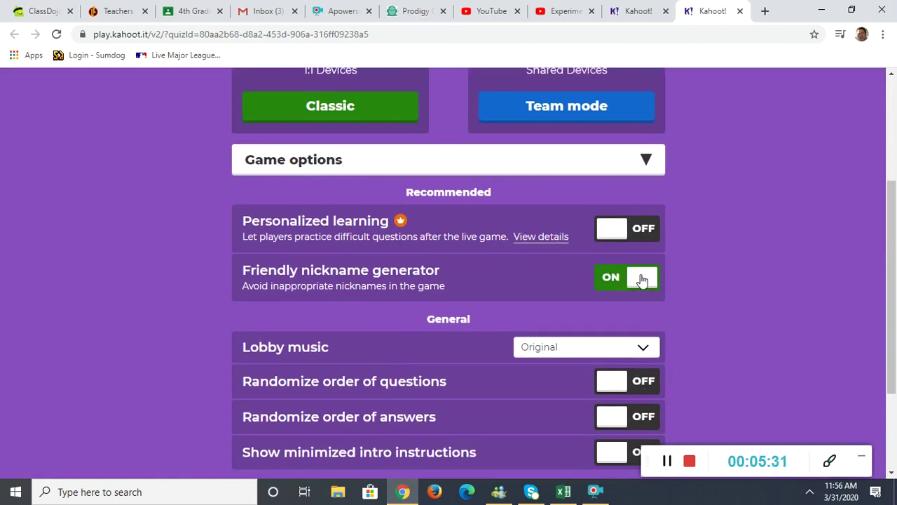
{"action": "left_click", "coordinate": [641, 280]}
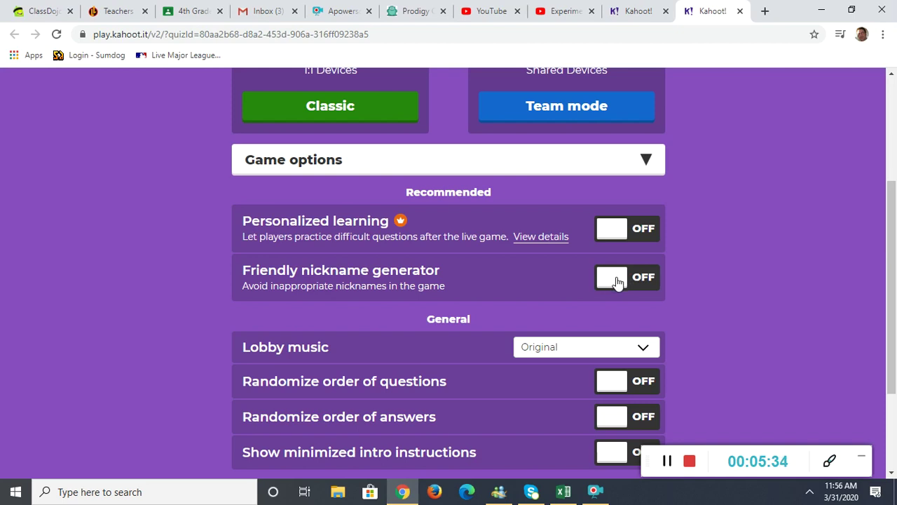
- View the available Lobby music choices and close the list without changing the selection
{"action": "scroll", "coordinate": [617, 282], "scroll_direction": "down", "scroll_amount": 1}
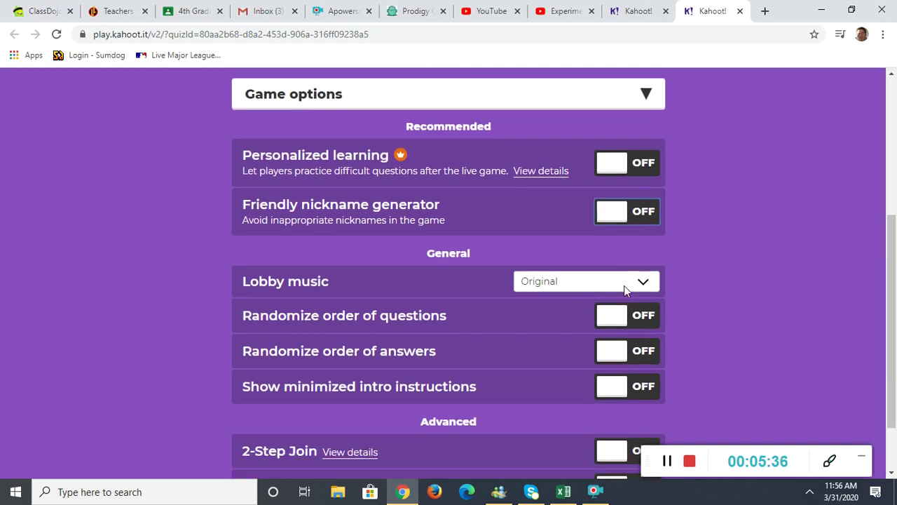
{"action": "left_click", "coordinate": [625, 288]}
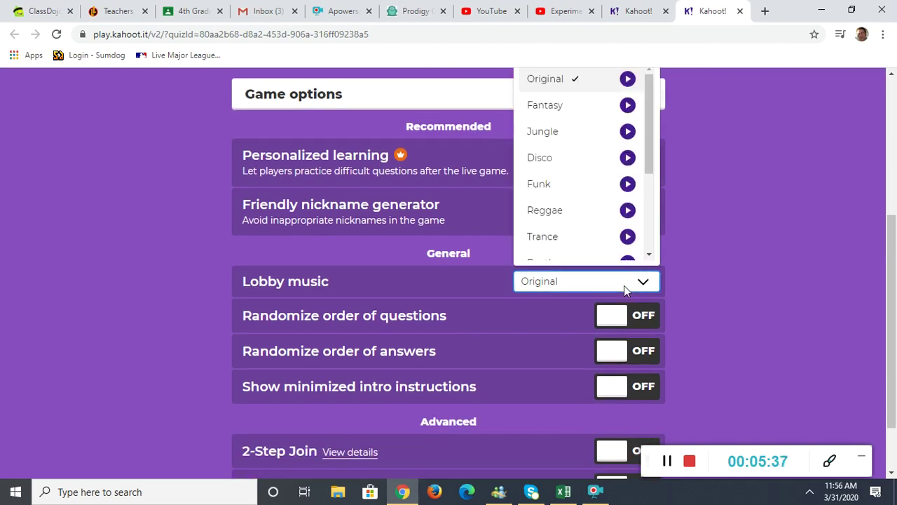
{"action": "left_click", "coordinate": [728, 242]}
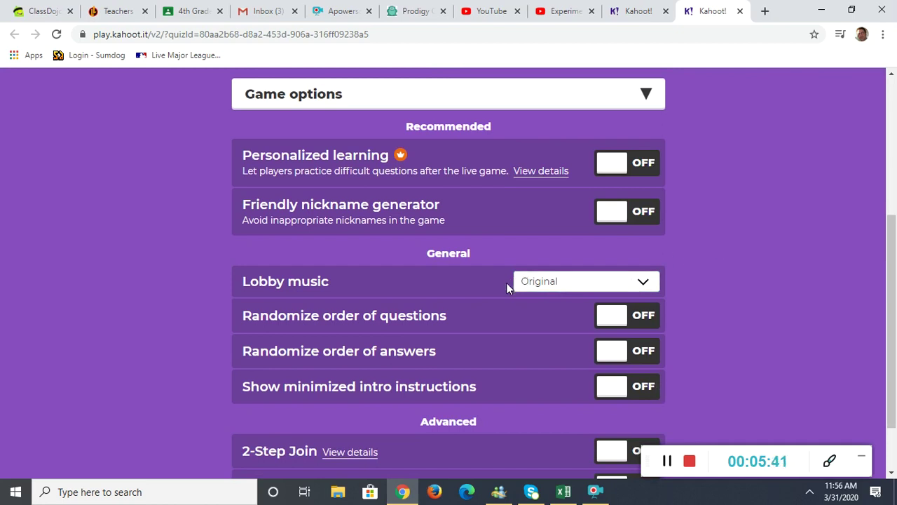
- Turn on Randomize order of questions and review the remaining General and Advanced game options
{"action": "left_click", "coordinate": [619, 317]}
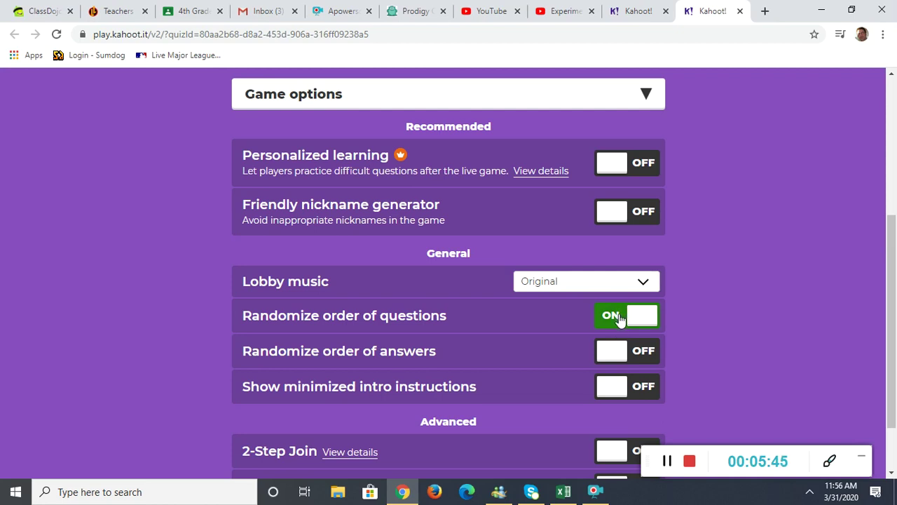
{"action": "scroll", "coordinate": [620, 334], "scroll_direction": "down", "scroll_amount": 1}
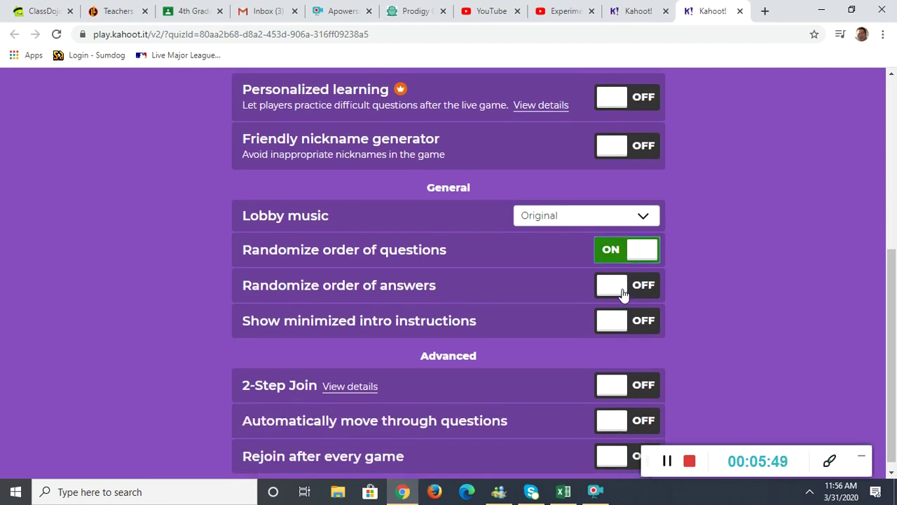
{"action": "scroll", "coordinate": [624, 294], "scroll_direction": "down", "scroll_amount": 1}
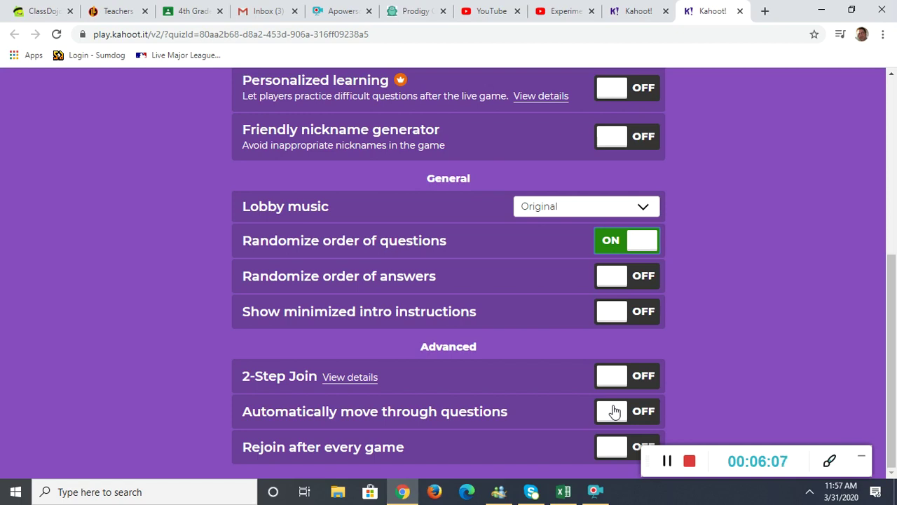
{"action": "scroll", "coordinate": [673, 377], "scroll_direction": "up", "scroll_amount": 4}
{"action": "scroll", "coordinate": [673, 378], "scroll_direction": "up", "scroll_amount": 1}
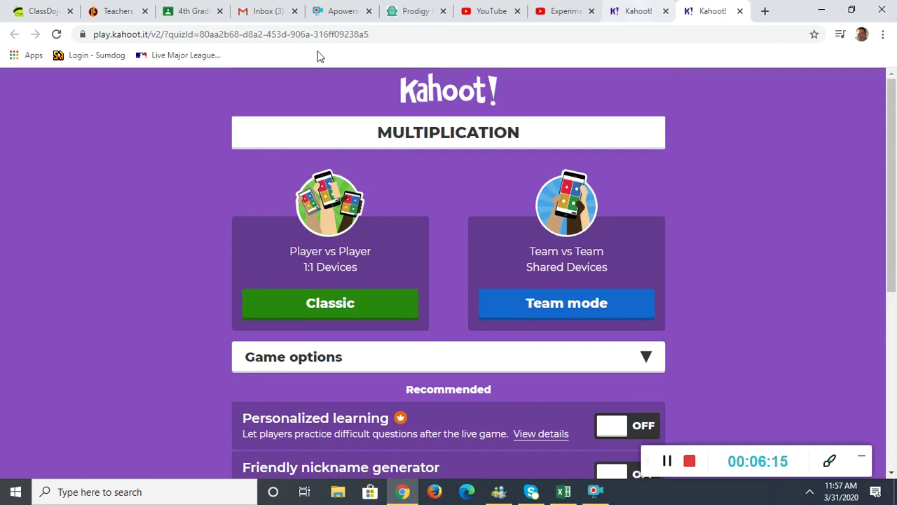
- Close the game setup page, review the Teach and Assign ways to play the kahoot, and dismiss the choice
{"action": "left_click", "coordinate": [740, 11]}
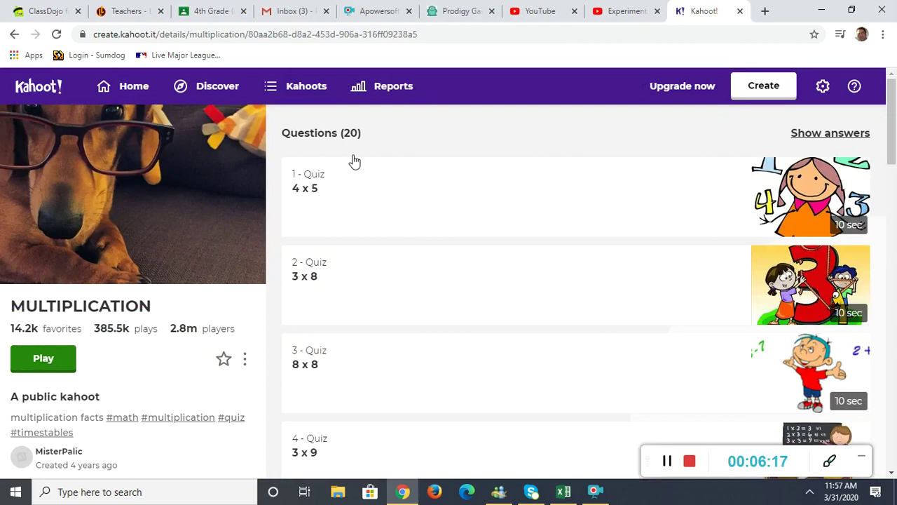
{"action": "left_click", "coordinate": [55, 364]}
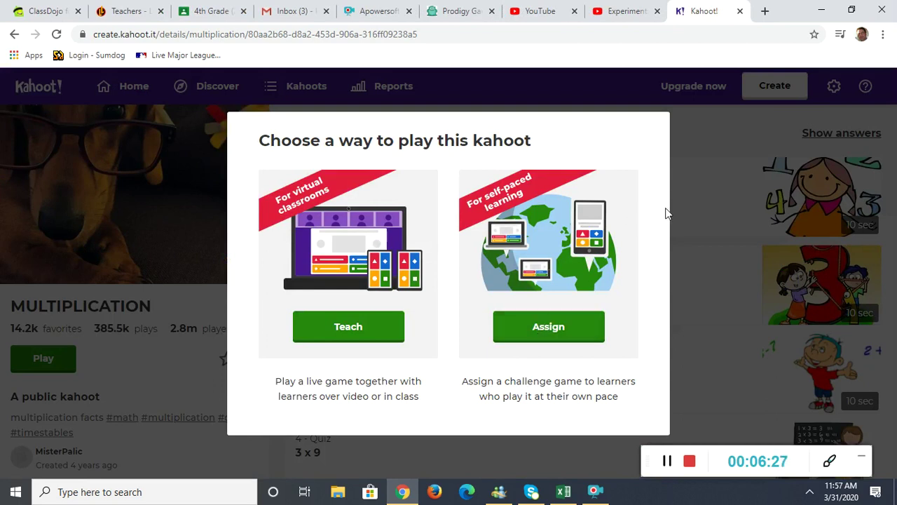
{"action": "left_click", "coordinate": [722, 202]}
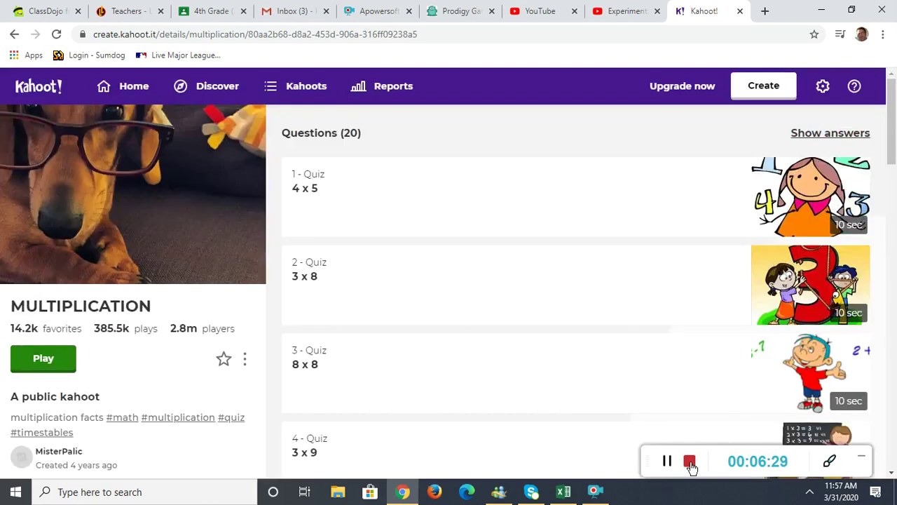